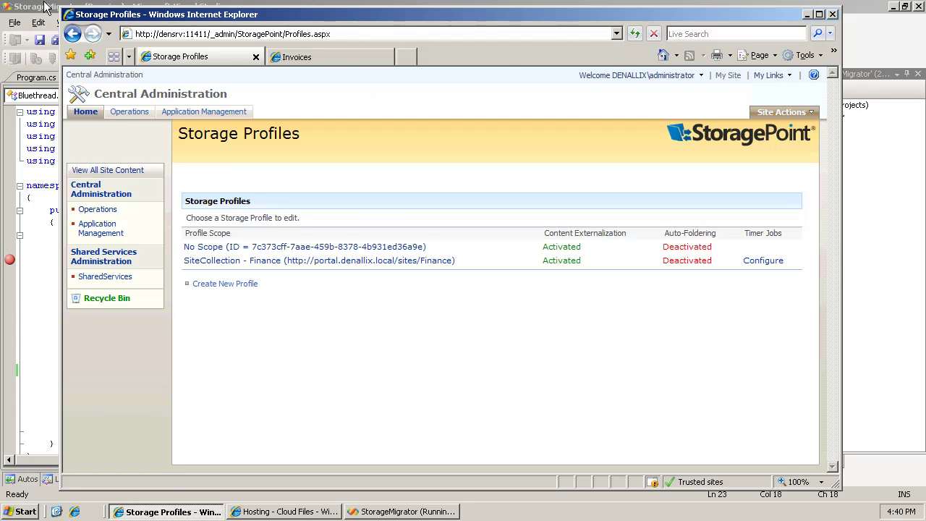
Switch to Visual Studio to review the ItemUpdated handler in Migrate.cs, and return to the Storage Profiles page
key("alt+Tab")
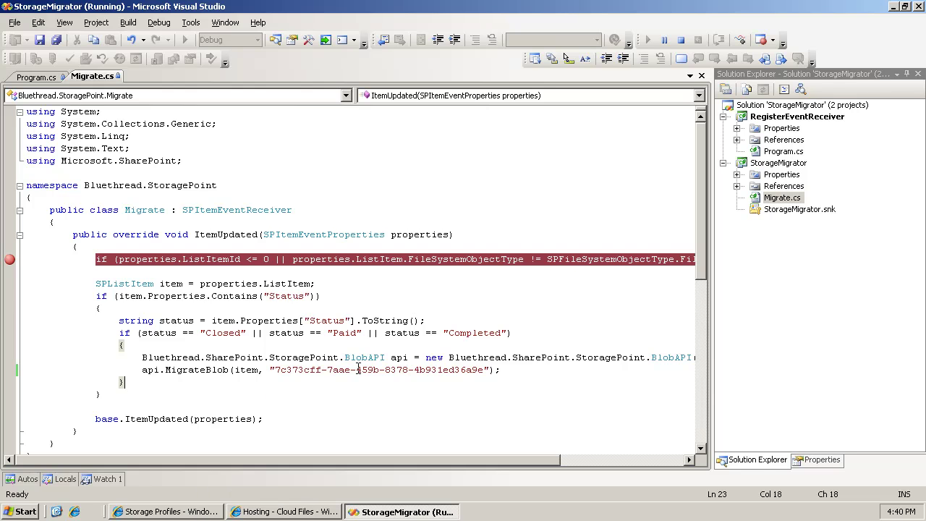
left_click(186, 512)
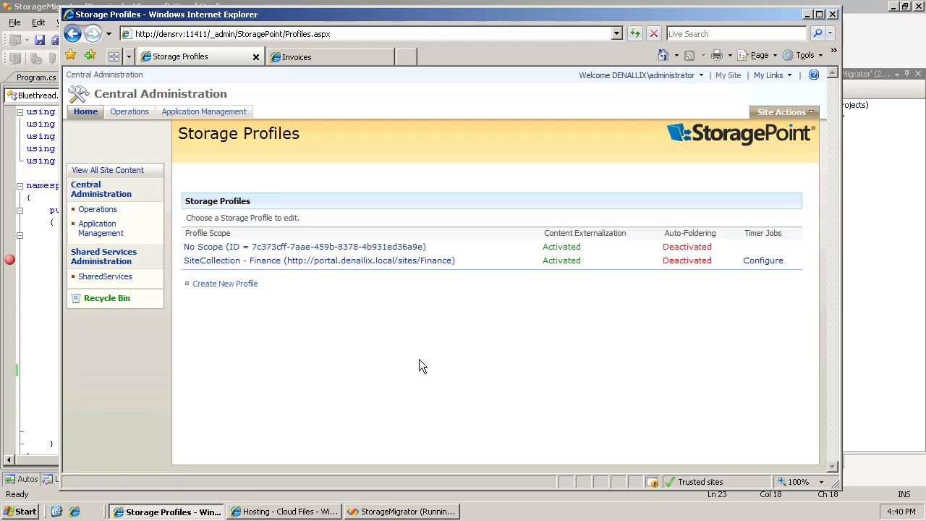
Review the Finance site collection's storage profile settings, close them without saving, and open the No Scope profile
left_click(329, 265)
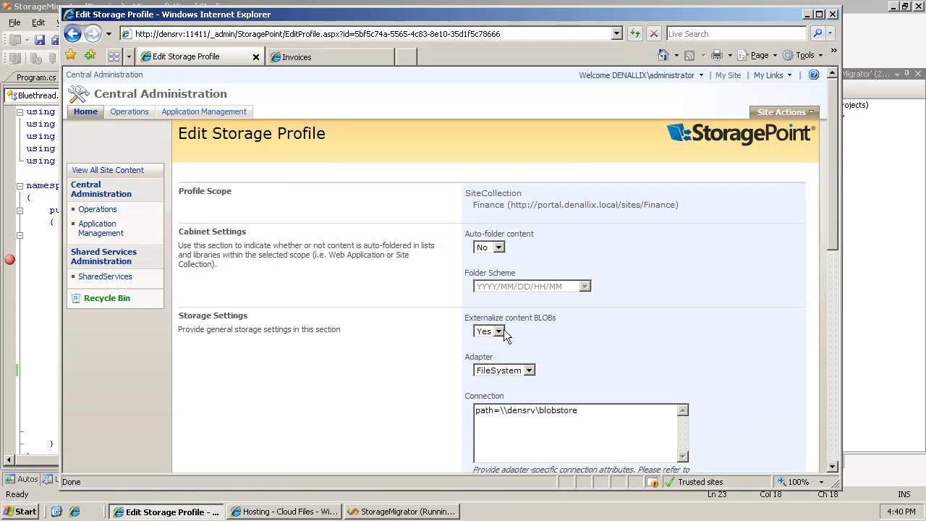
scroll(641, 306, "down", 3)
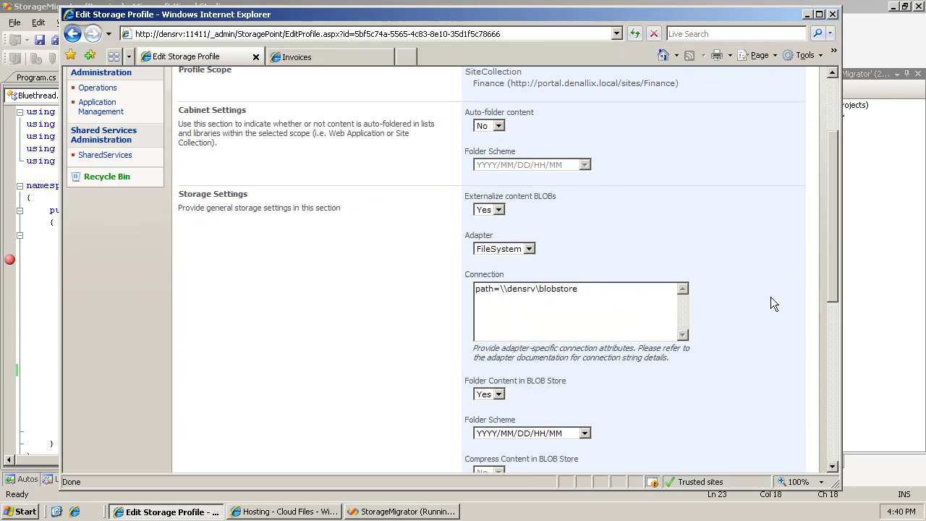
scroll(771, 304, "down", 10)
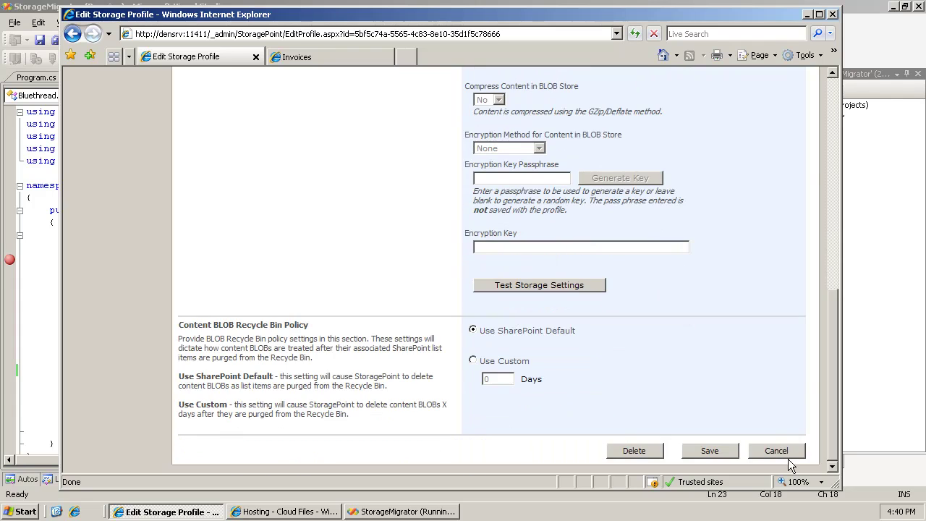
left_click(776, 446)
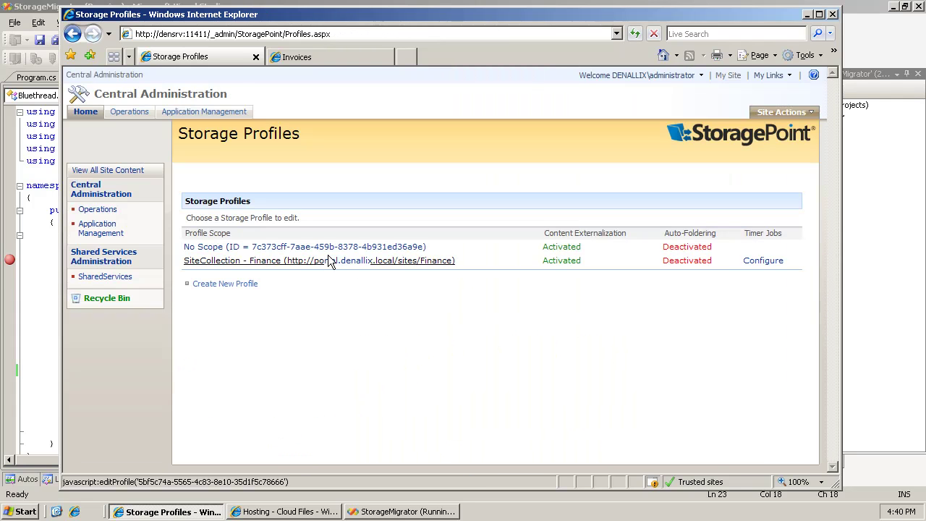
left_click(332, 253)
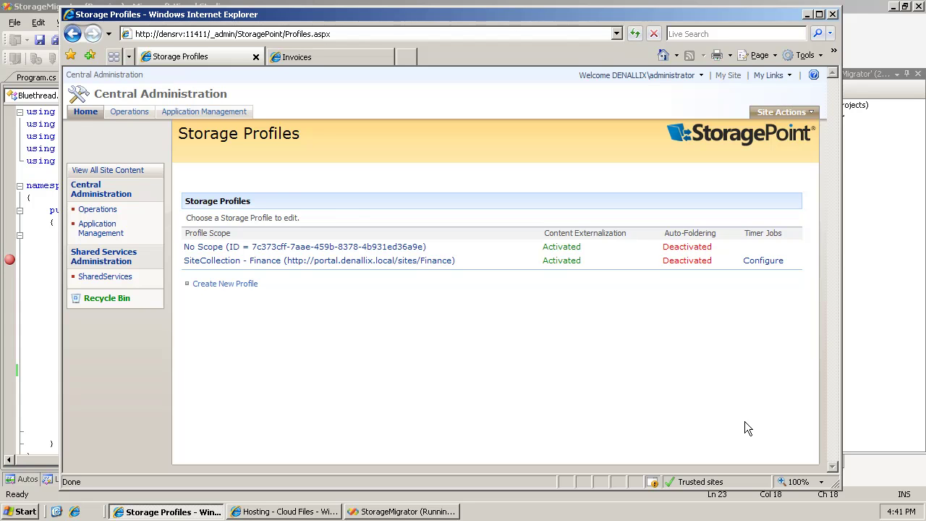
Set the status of invoice 01cylrei_2 in the Finance Invoices library to Paid and save its properties
left_click(304, 57)
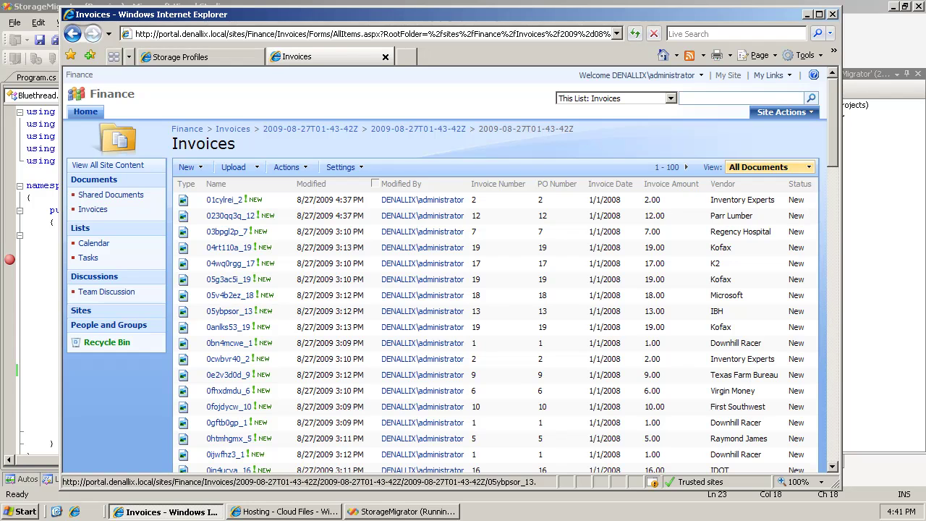
left_click(285, 200)
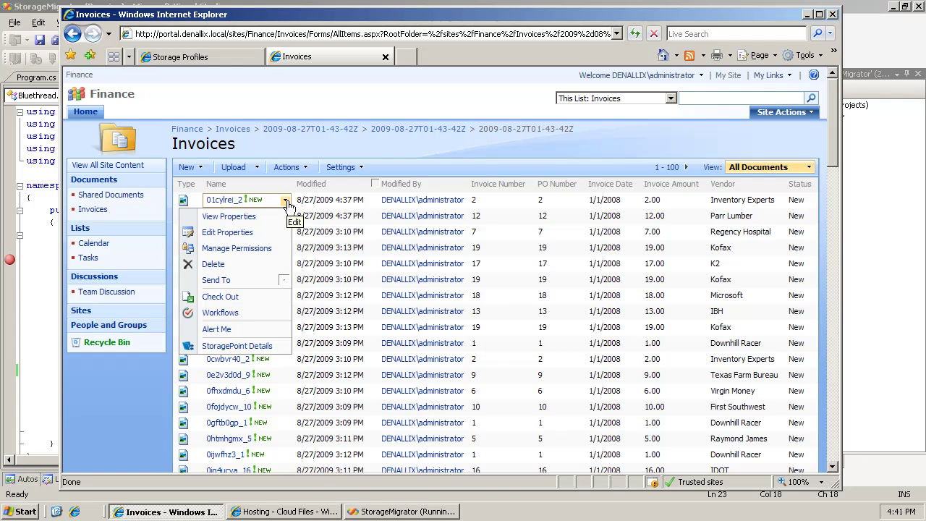
left_click(258, 239)
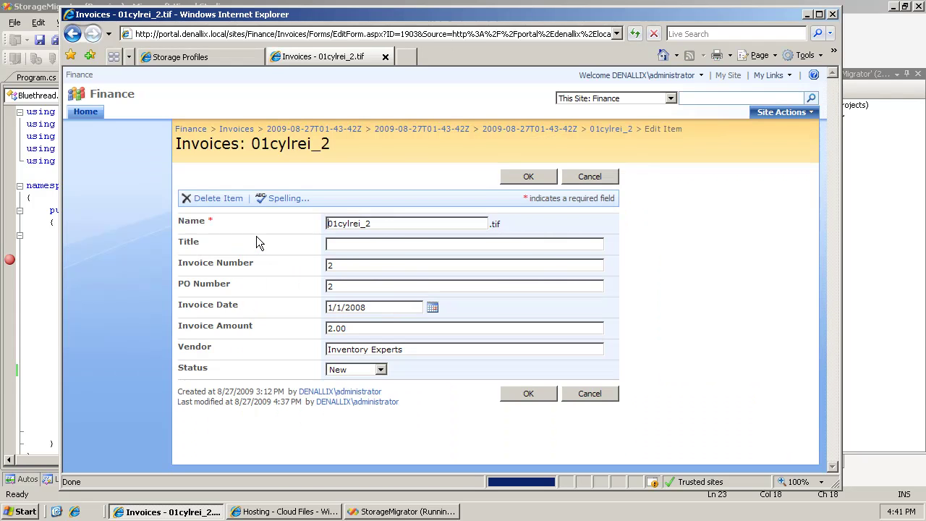
left_click(357, 371)
left_click(348, 401)
left_click(527, 398)
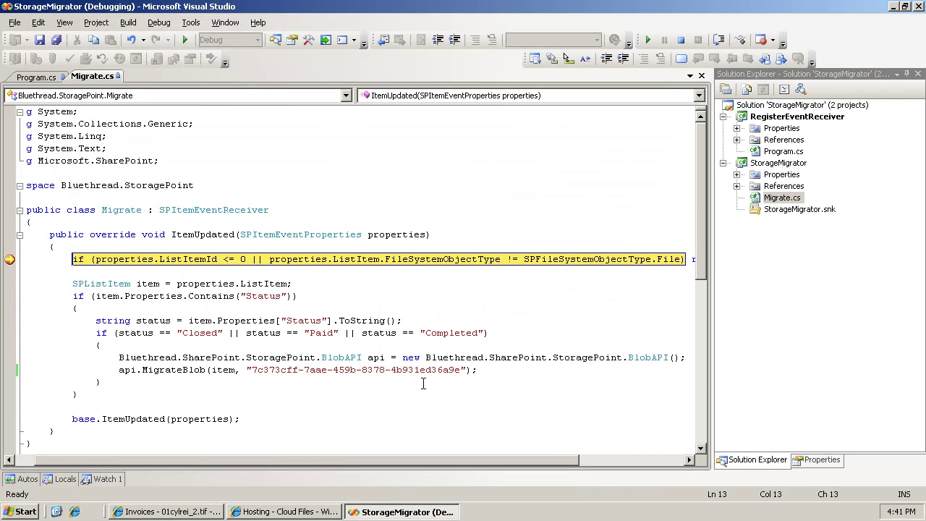
Step through the ItemUpdated handler from the breakpoint past the api.MigrateBlob call and let execution continue
key("F10")
key("F10")
key("F10")
key("F10")
key("F10")
key("F10")
key("F10")
key("F10")
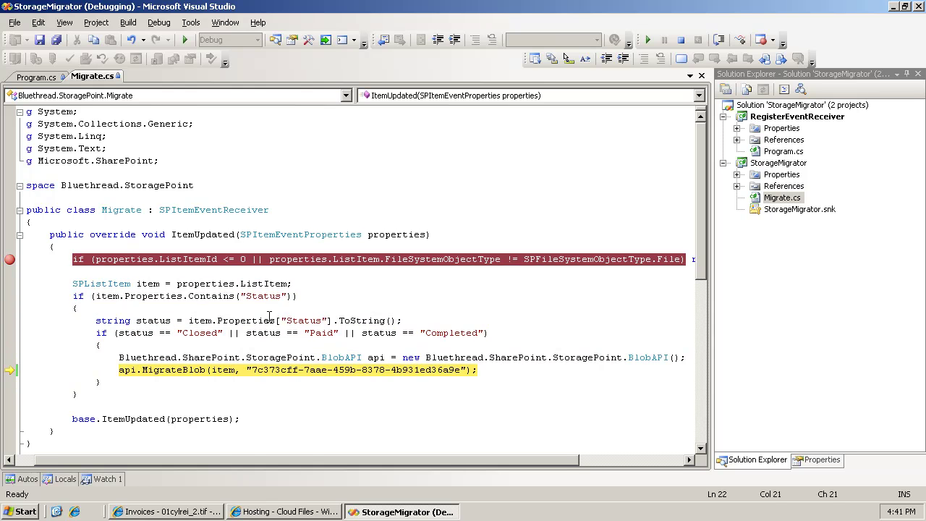
key("F10")
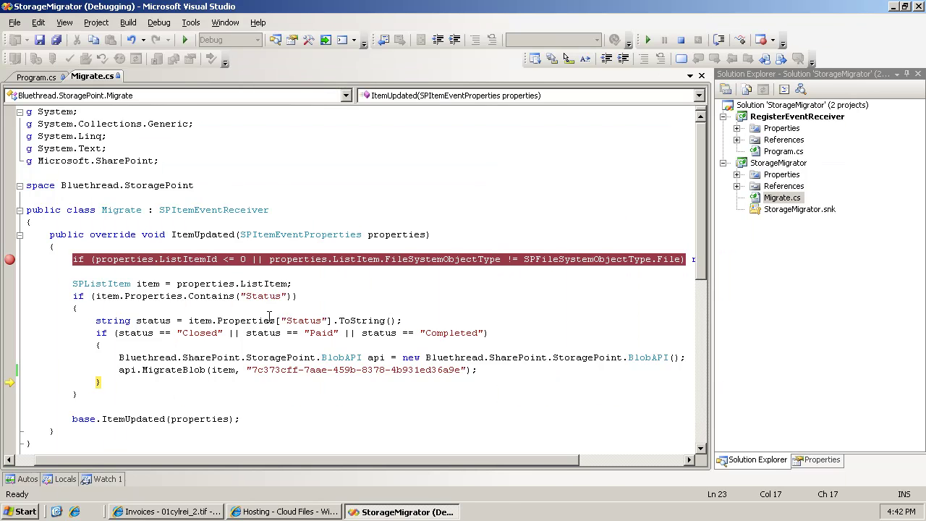
key("F10")
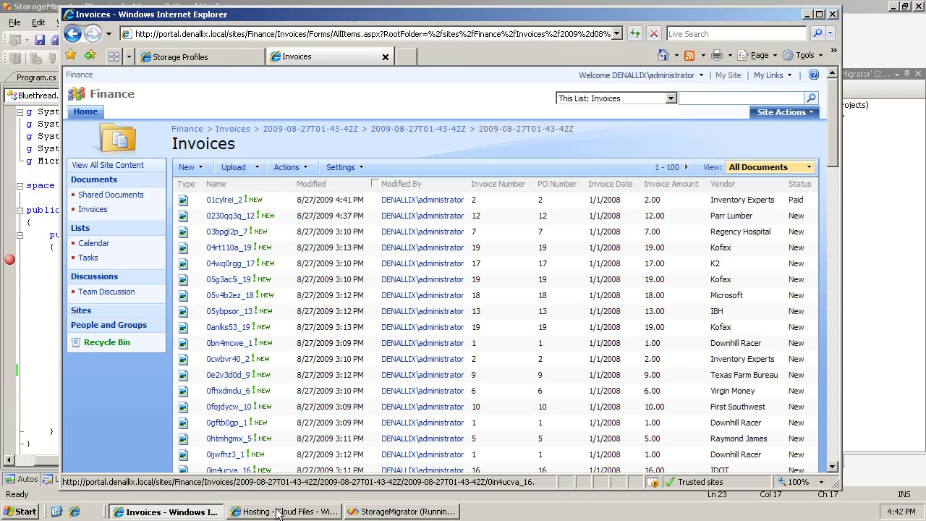
Switch to the Rackspace Cloud Files window and reload the listing to check the storagepoint container's objects
left_click(278, 511)
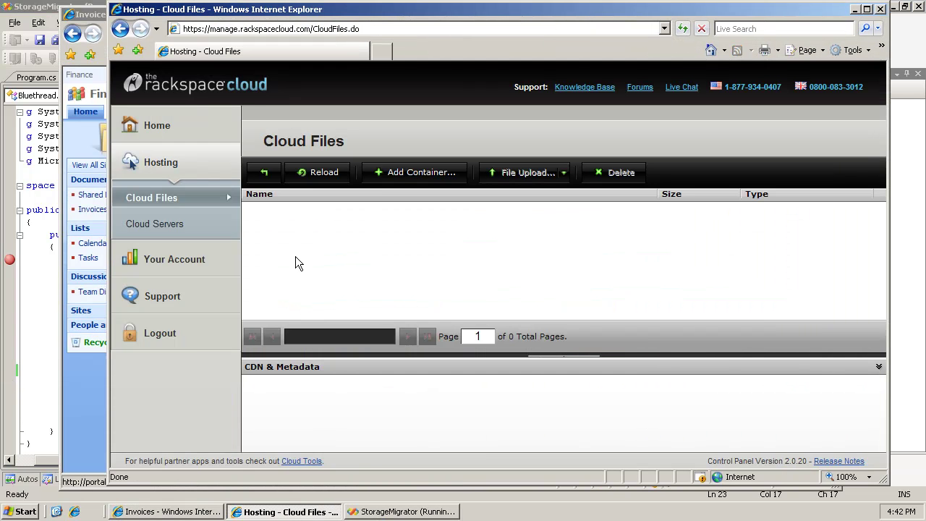
left_click(311, 175)
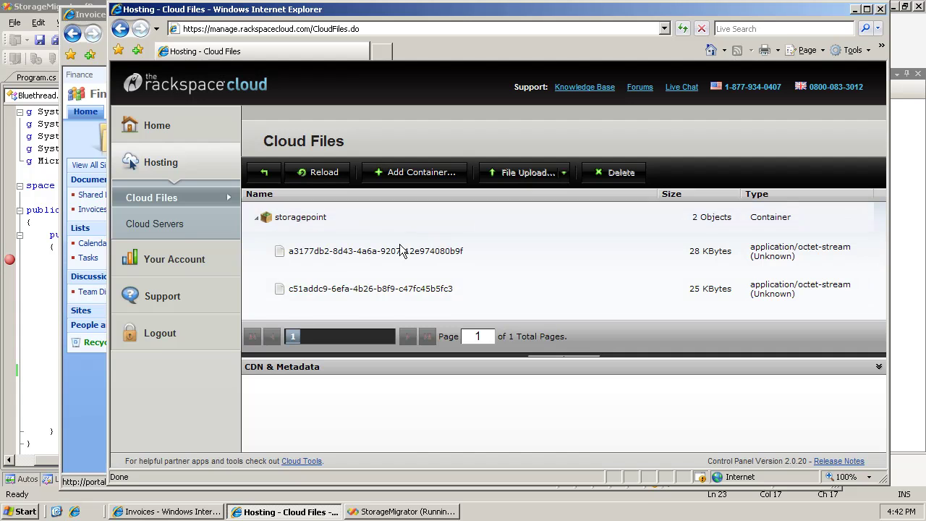
Return to the Invoices library, view the StoragePoint details of invoice 0cwbvr40_2, and close them
left_click(201, 514)
left_click(285, 343)
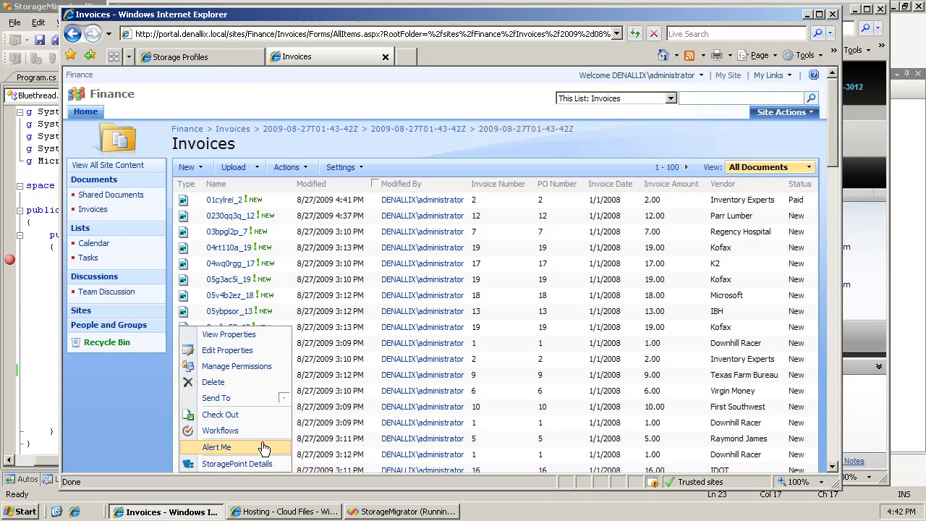
left_click(254, 464)
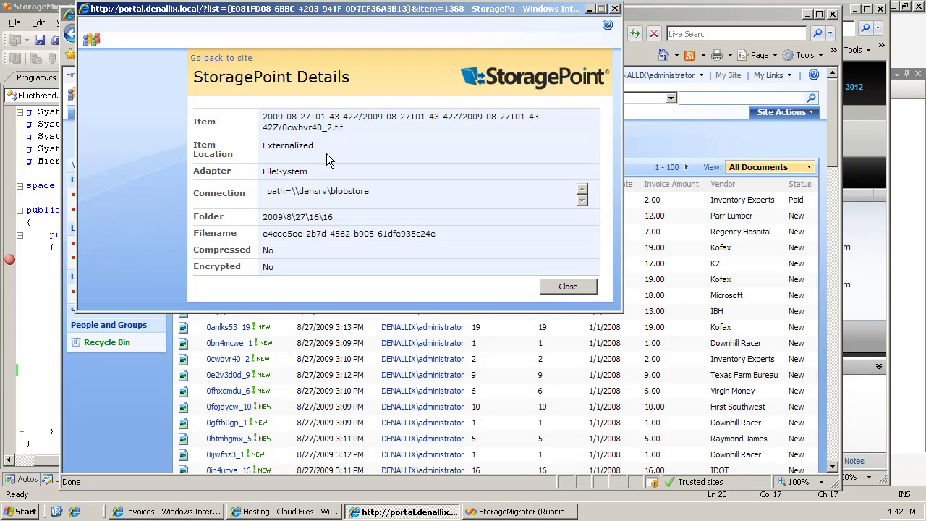
left_click(571, 290)
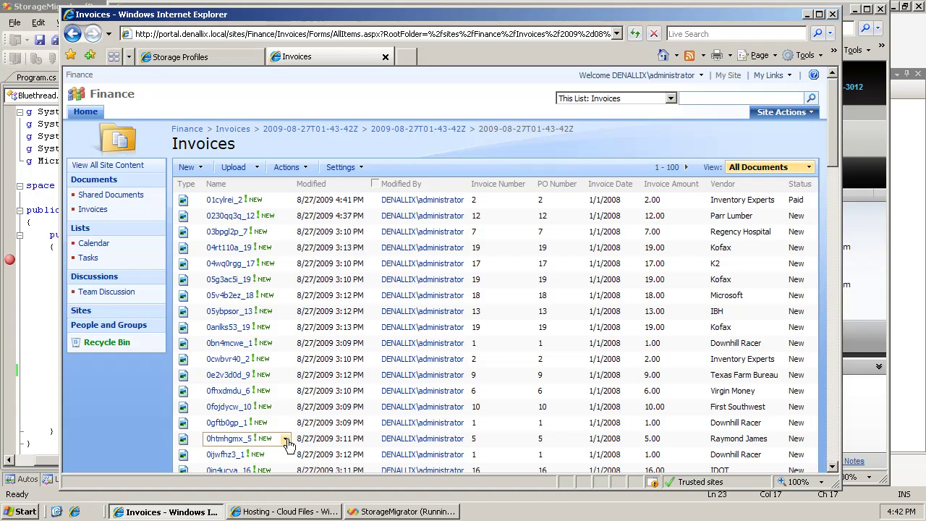
Set the status of invoice 0fojdycw_10 to Paid, save it, and resume execution at the breakpoint
left_click(284, 408)
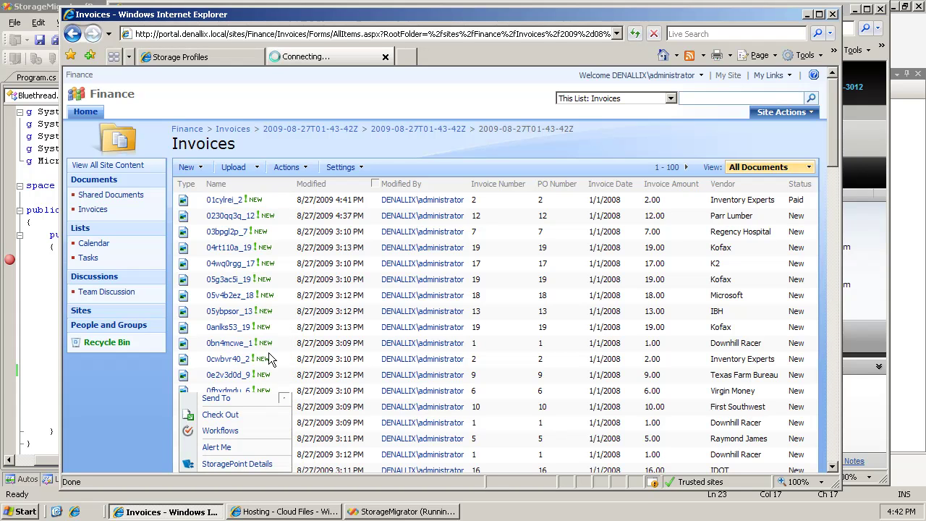
left_click(267, 351)
left_click(381, 371)
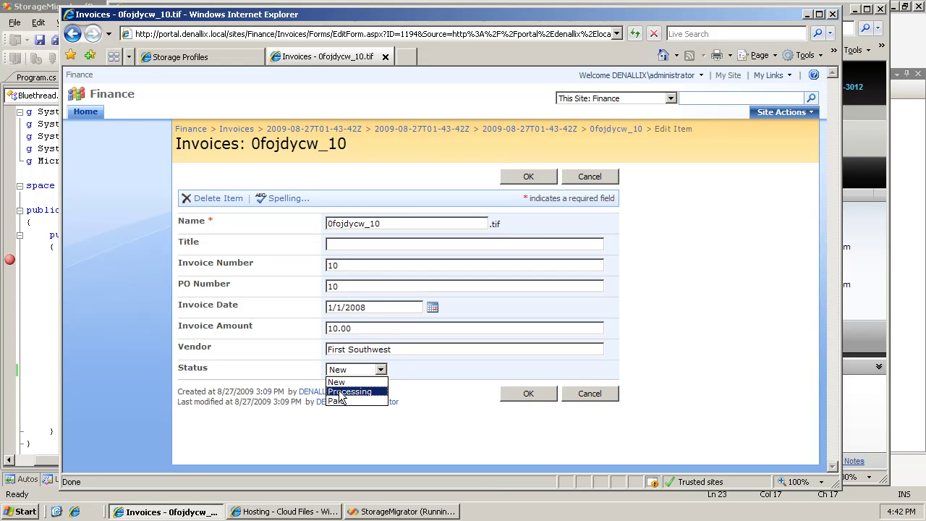
left_click(343, 402)
left_click(525, 395)
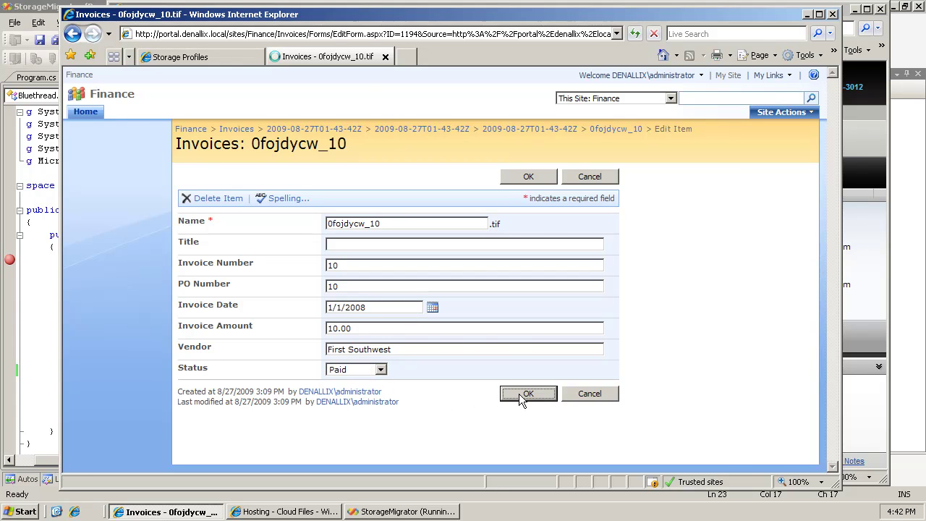
key("F5")
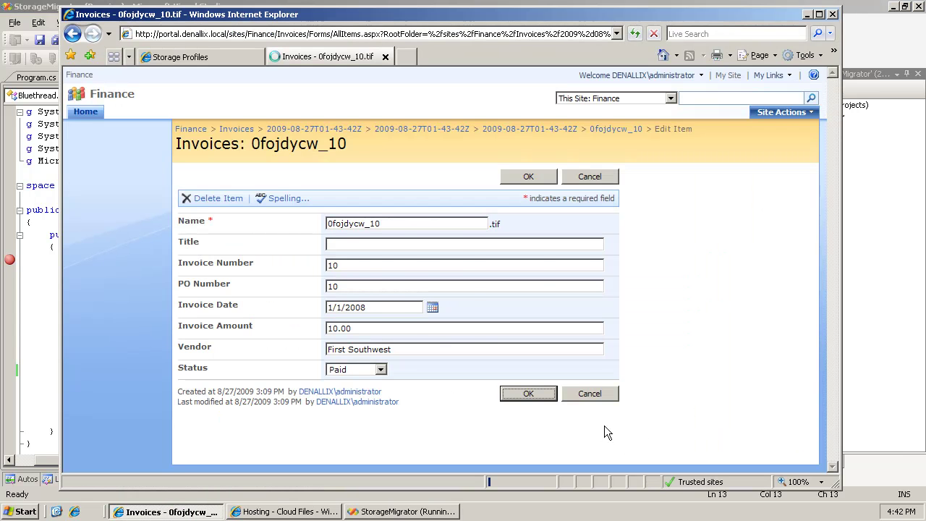
Reload the Rackspace Cloud Files listing again and select the last object in the storagepoint container
left_click(288, 511)
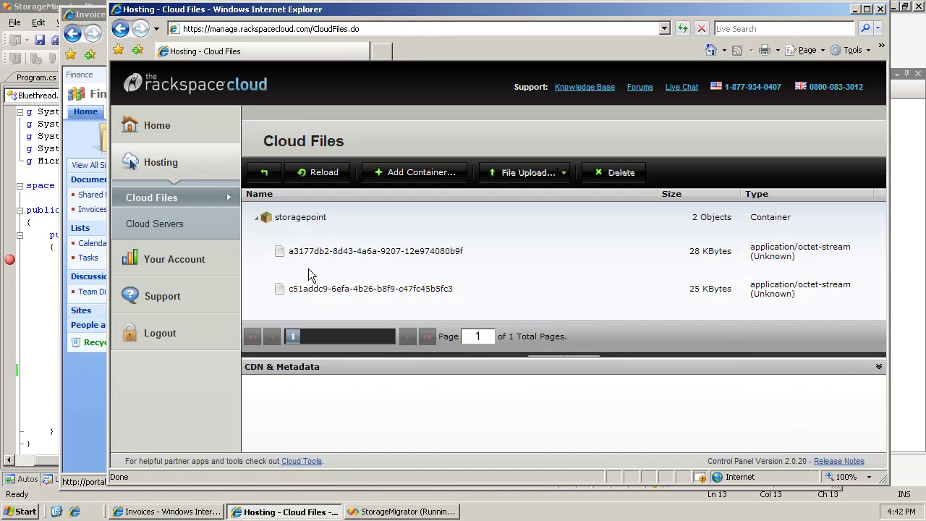
left_click(319, 172)
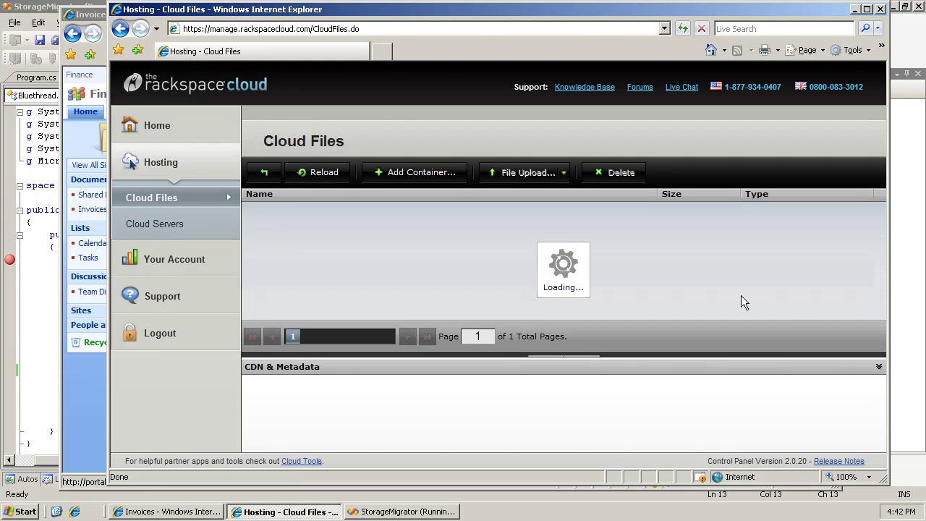
left_click(879, 307)
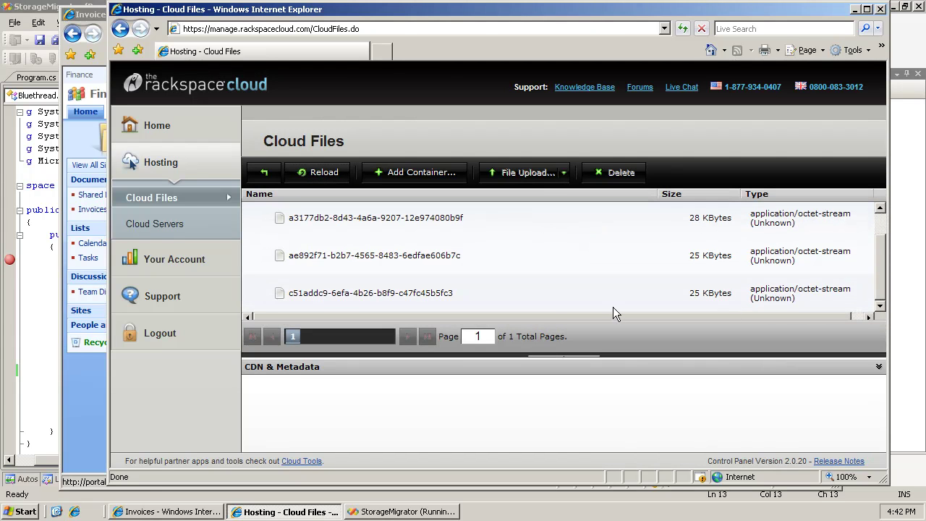
left_click(547, 307)
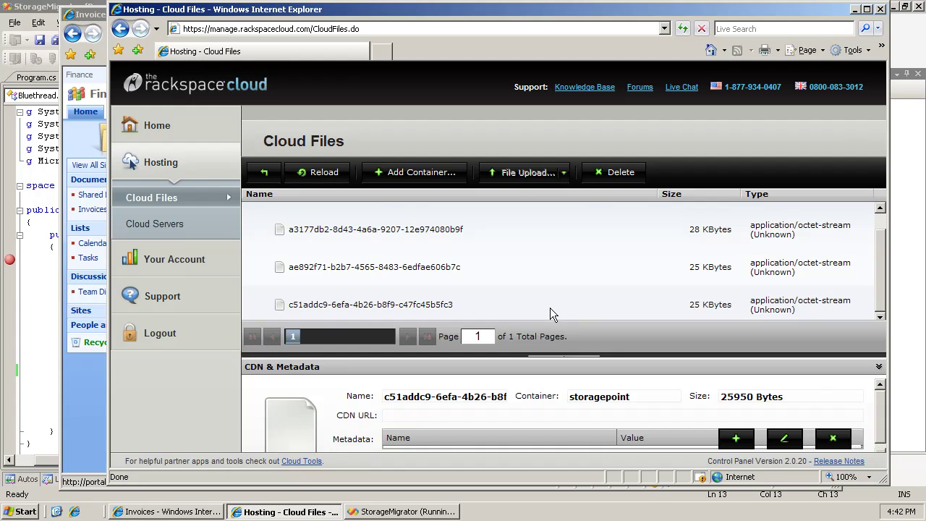
Check the StoragePoint details of invoice 0fojdycw_10 in the Invoices library and close them
left_click(73, 424)
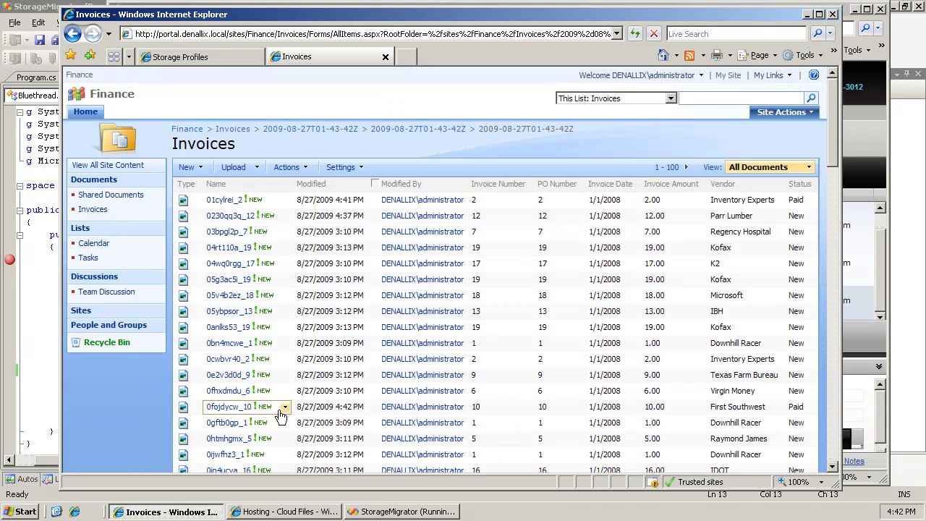
left_click(267, 471)
left_click(267, 467)
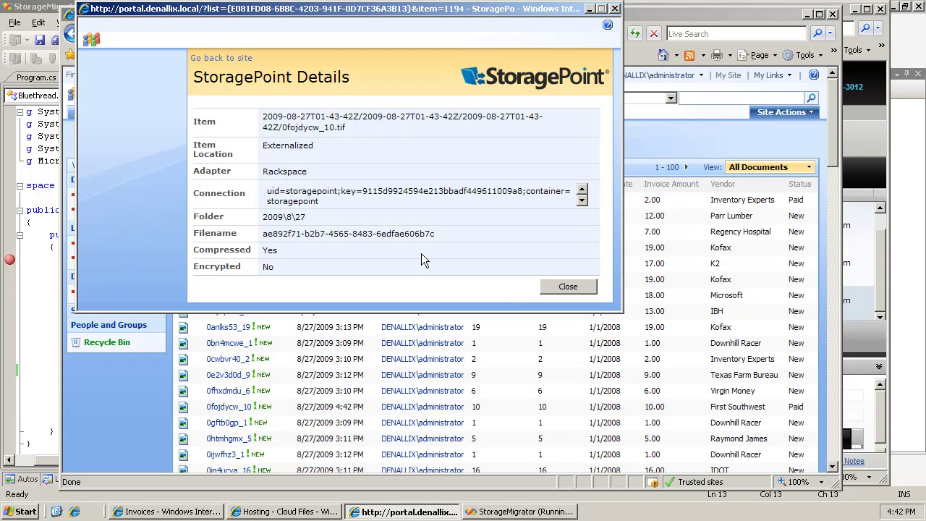
left_click(578, 289)
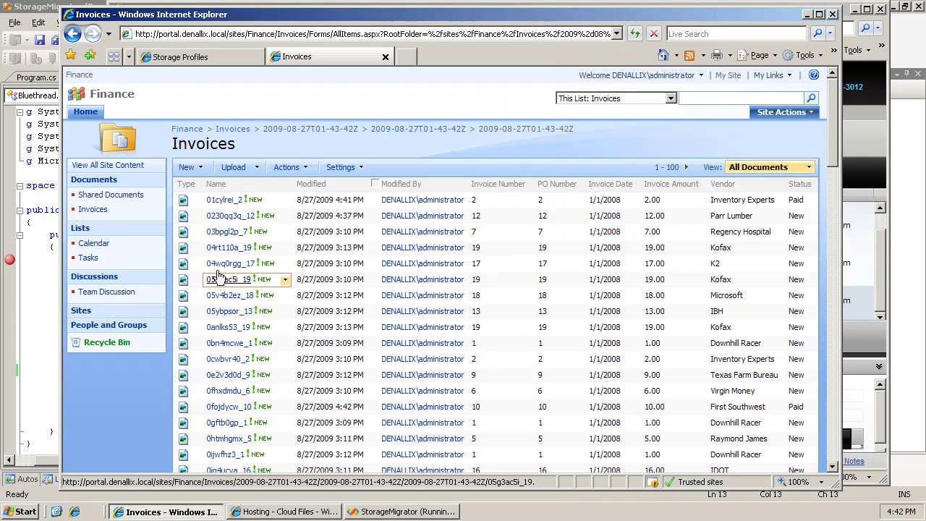
View the document images of invoices 0fhxdmdu_6 and 0fojdycw_10 one after the other, closing each viewer
left_click(224, 391)
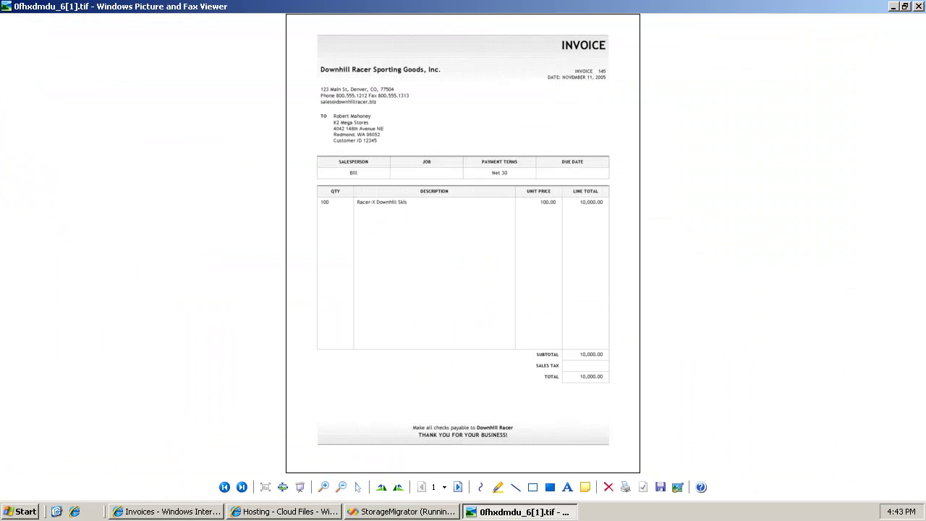
left_click(918, 6)
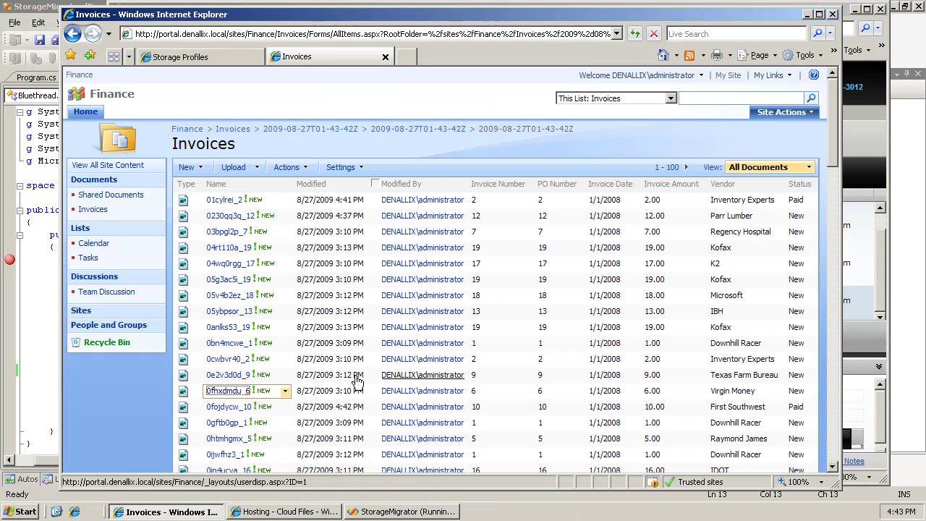
left_click(230, 407)
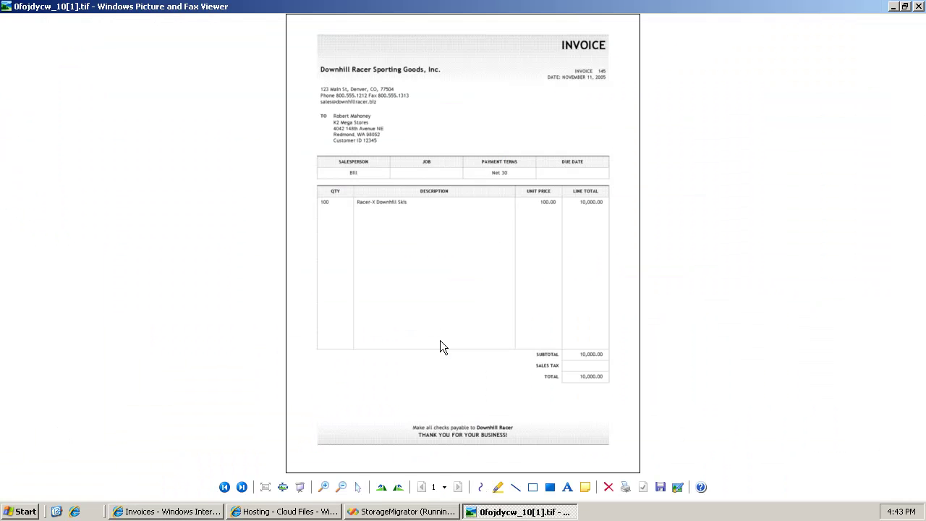
left_click(919, 6)
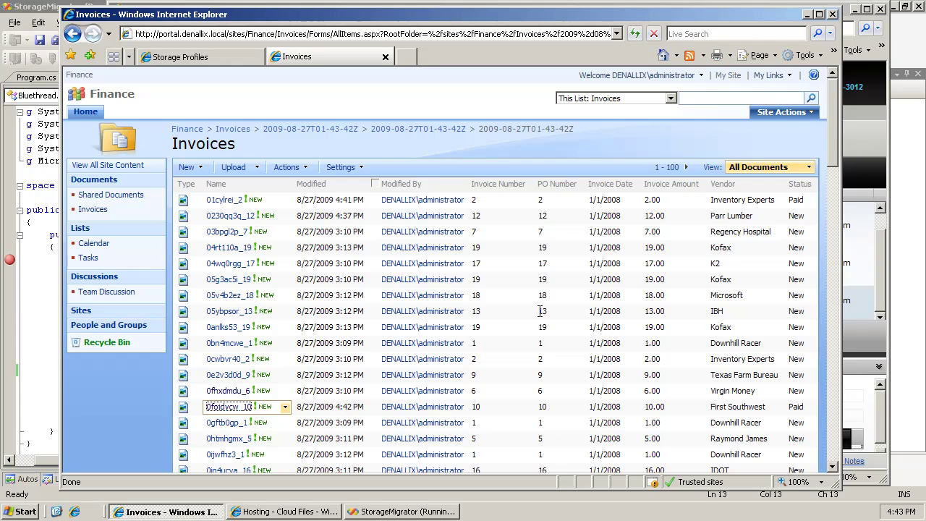
Switch to Visual Studio and select the two lines in Migrate.cs that create the BlobAPI object and call MigrateBlob
left_click(33, 10)
left_click_drag(117, 358, 537, 370)
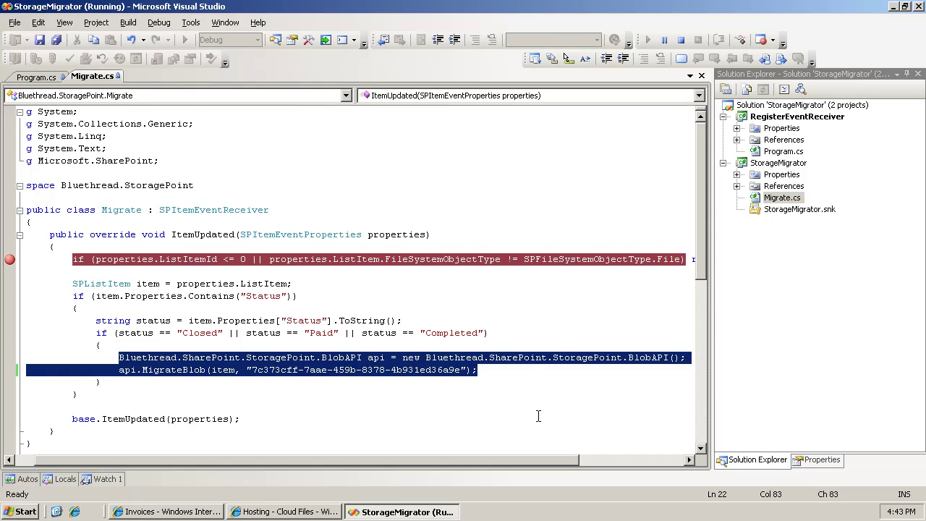